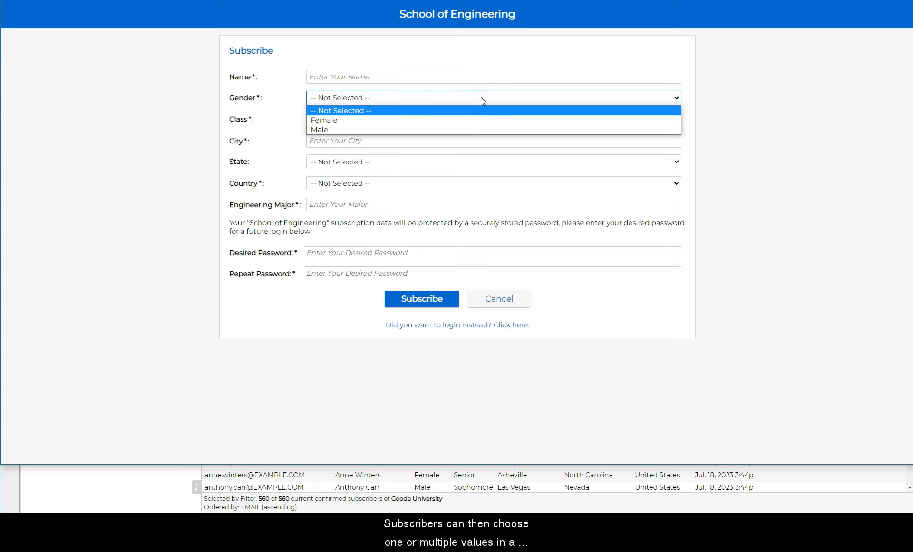
In the School of Engineering subscription form, set the gender to Male and the class to Freshman
left_click(481, 129)
left_click(479, 119)
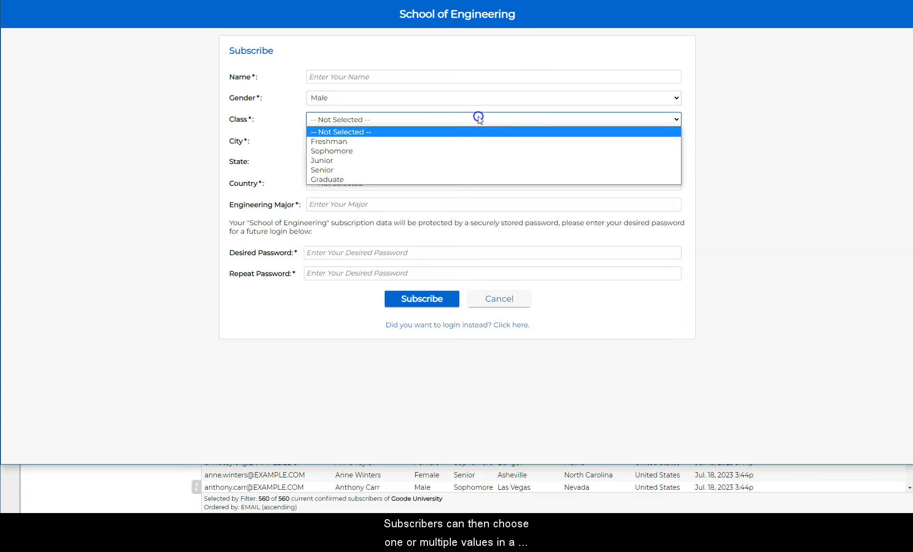
left_click(478, 140)
Set the subscription form's state to Wisconsin and its country to United States
left_click(474, 162)
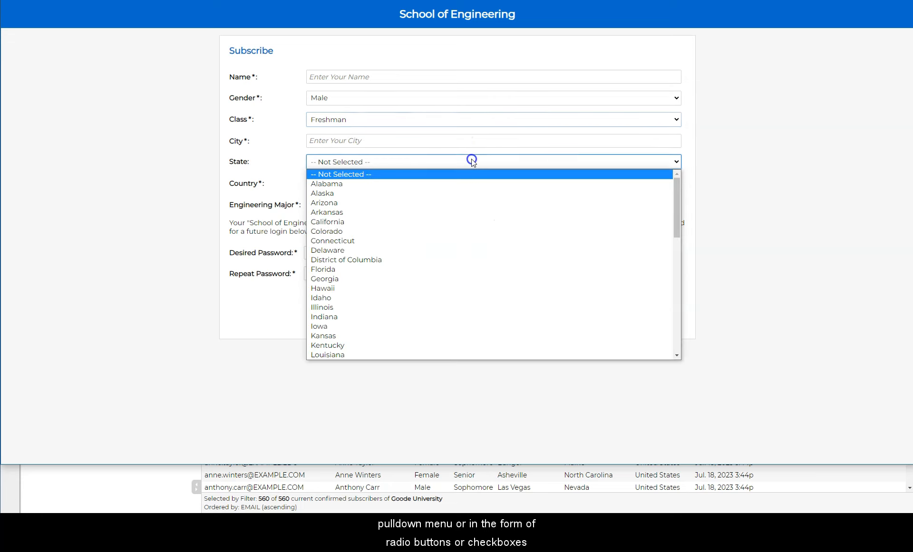
scroll(463, 238, "down", 10)
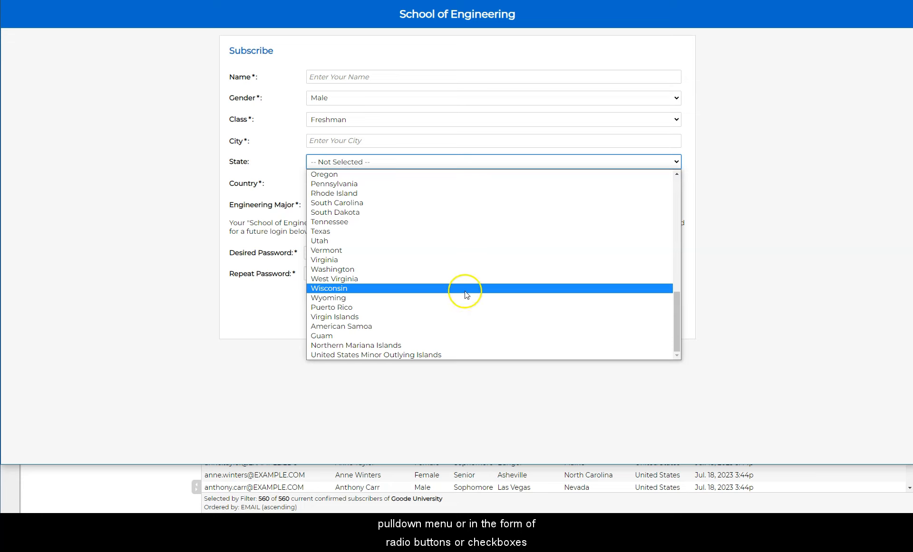
left_click(465, 288)
left_click(417, 183)
left_click(417, 205)
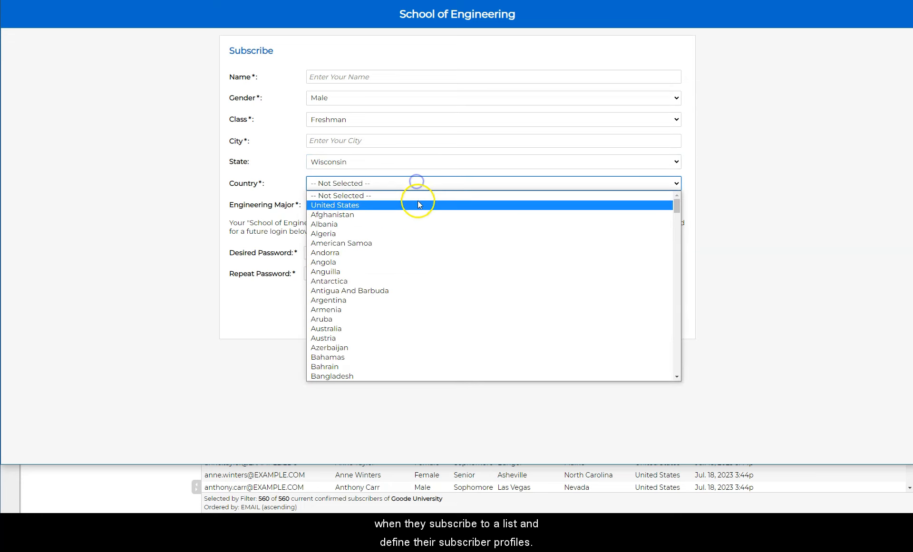
left_click(755, 232)
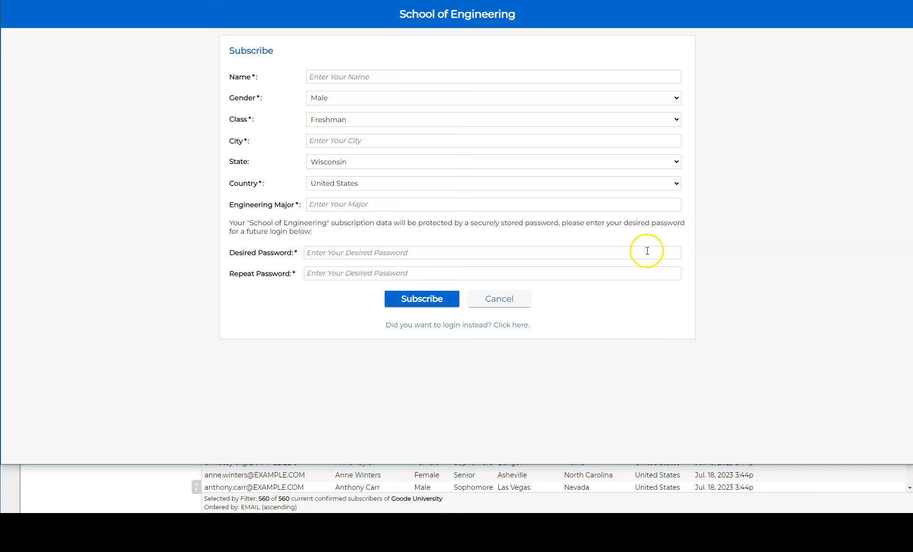
Switch to LISTSERV Maestro and view the entries of the Class, Country, Gender and US State lookup tables
left_click(127, 481)
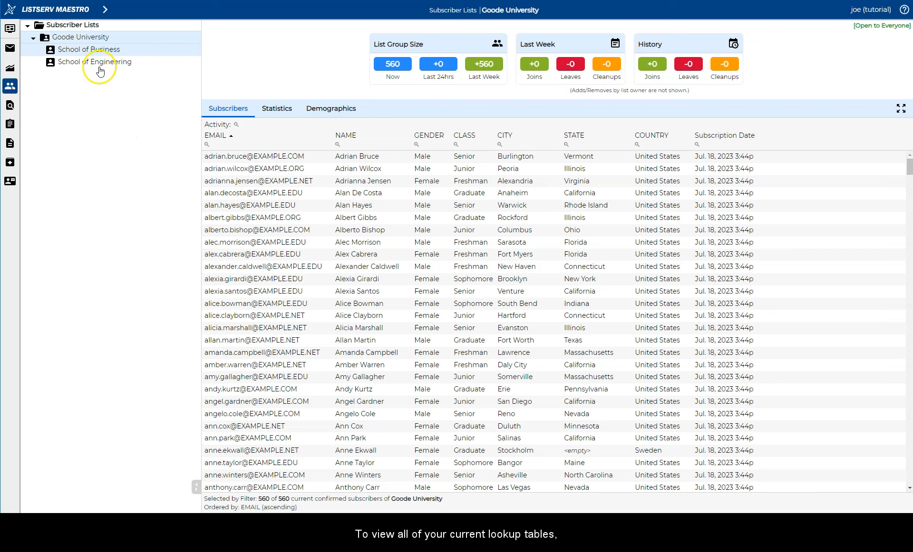
left_click(103, 10)
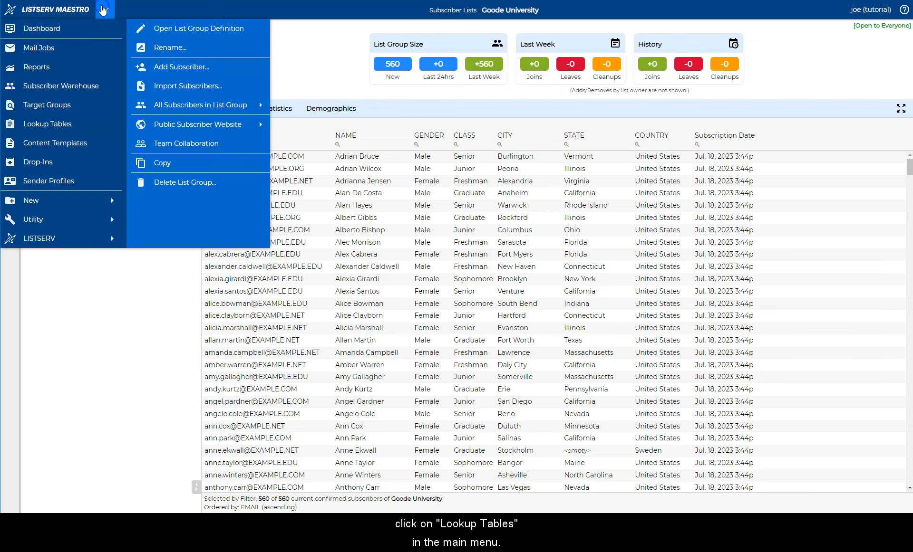
left_click(60, 128)
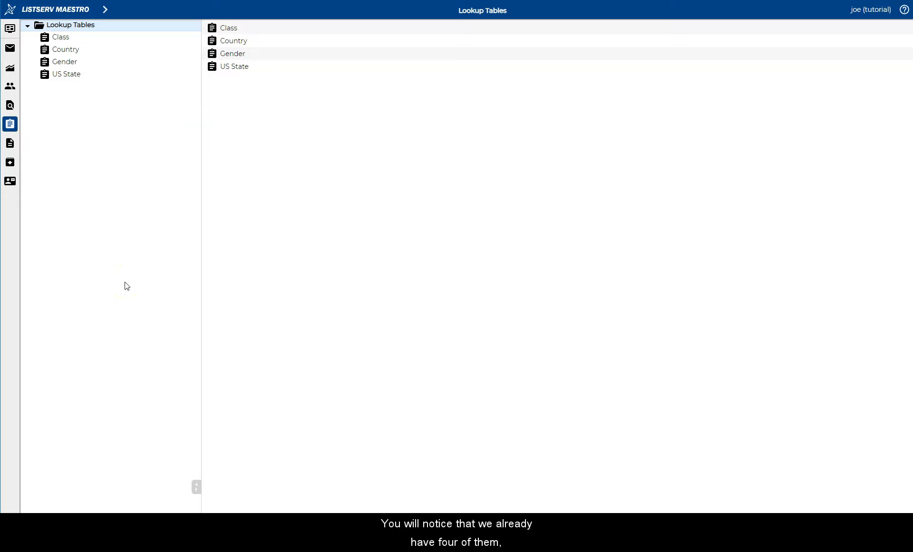
left_click(63, 38)
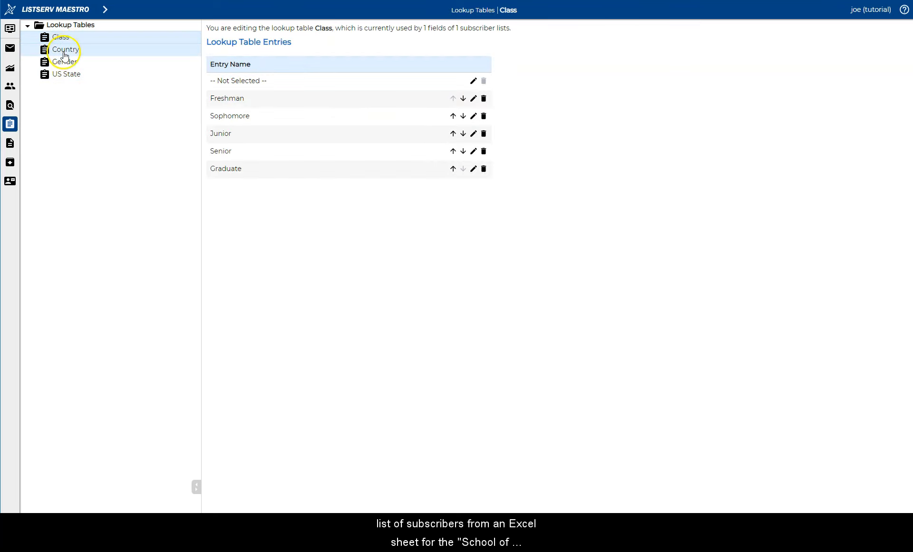
left_click(64, 52)
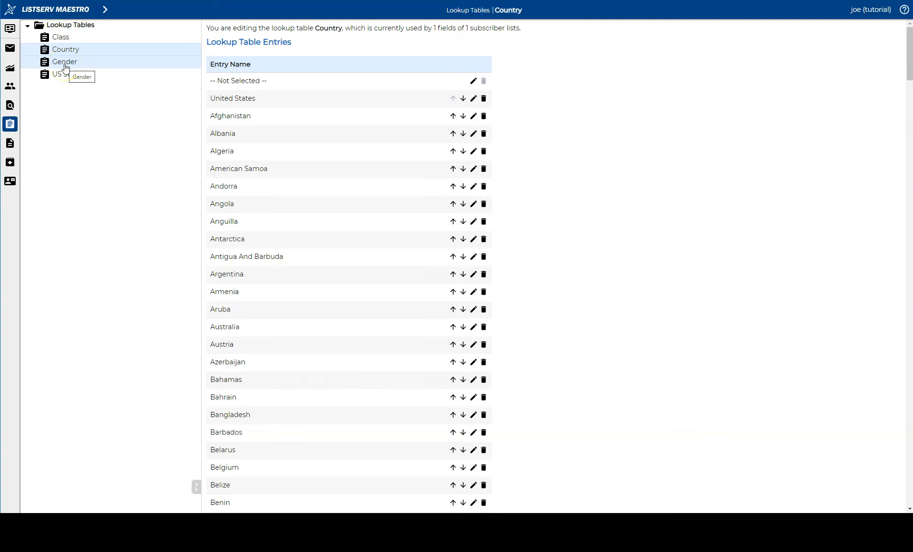
left_click(66, 67)
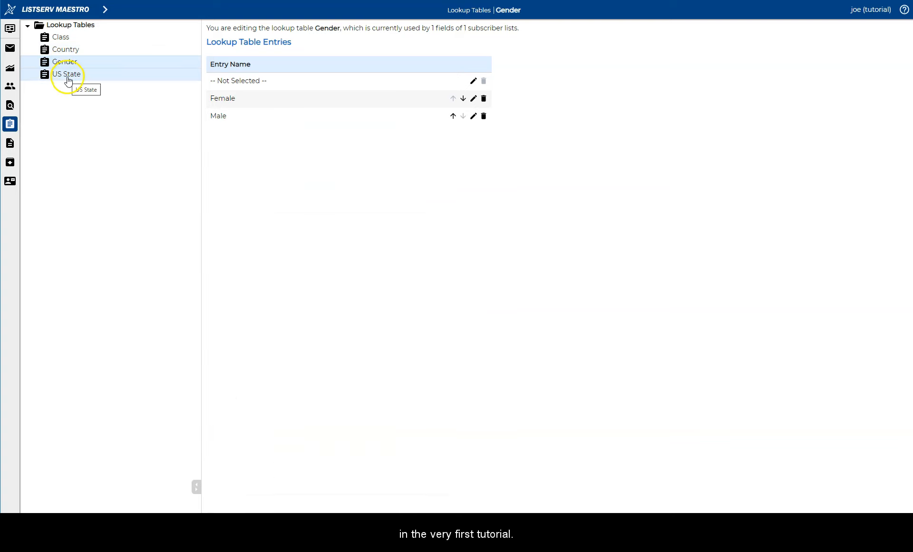
left_click(68, 77)
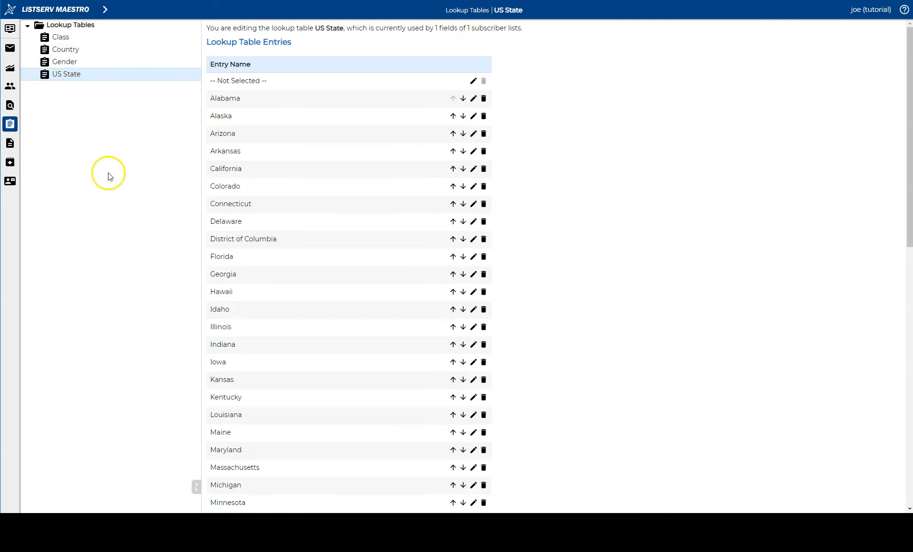
Go to the Subscriber Warehouse and view the School of Engineering list's profile fields
left_click(106, 11)
left_click(94, 83)
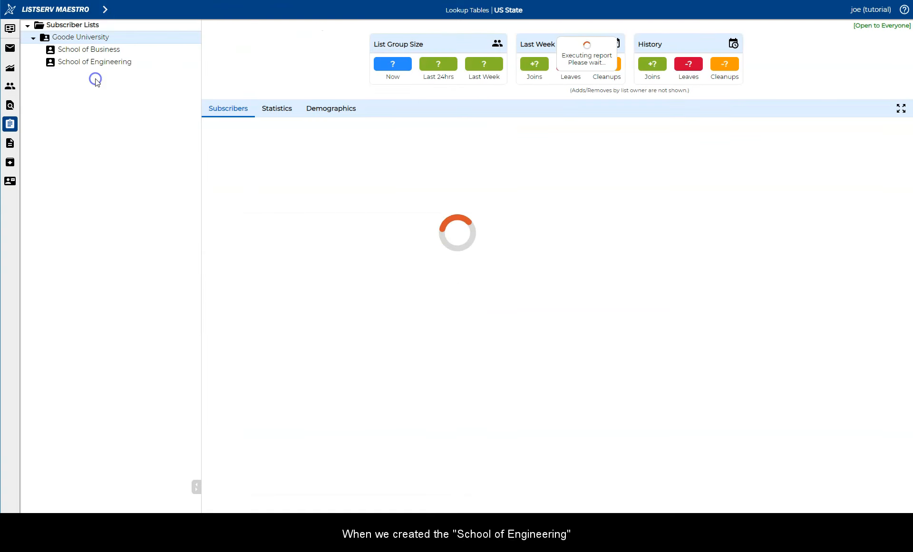
left_click(104, 65)
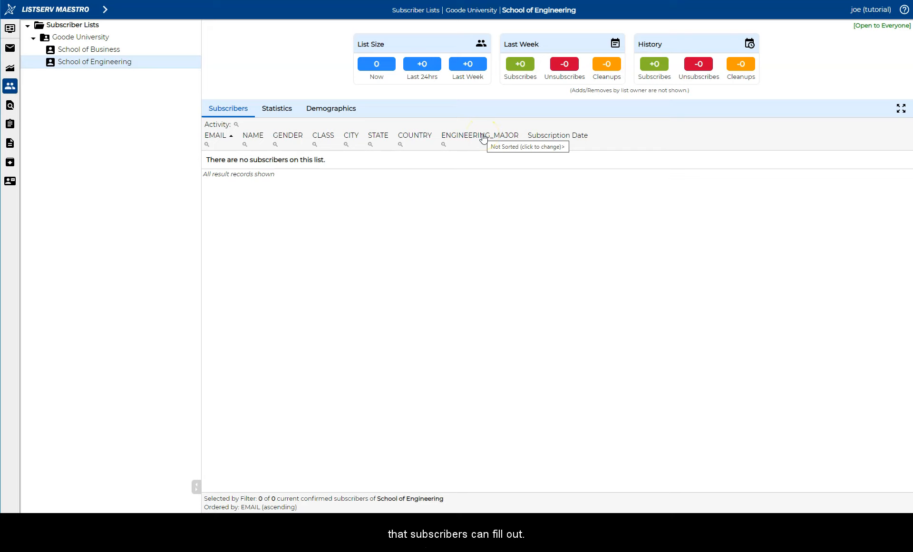
Switch to the School of Engineering subscription form and place the cursor in the Engineering Major field
left_click(493, 291)
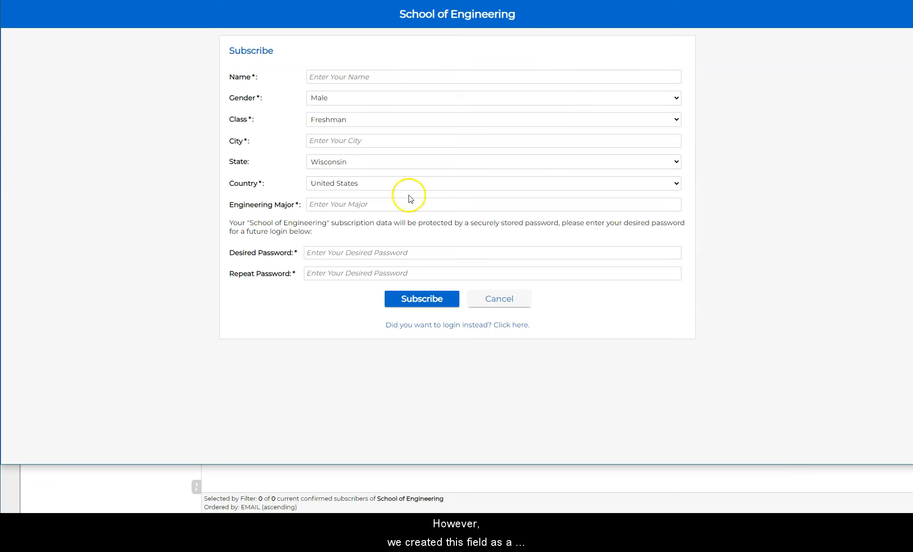
left_click(379, 204)
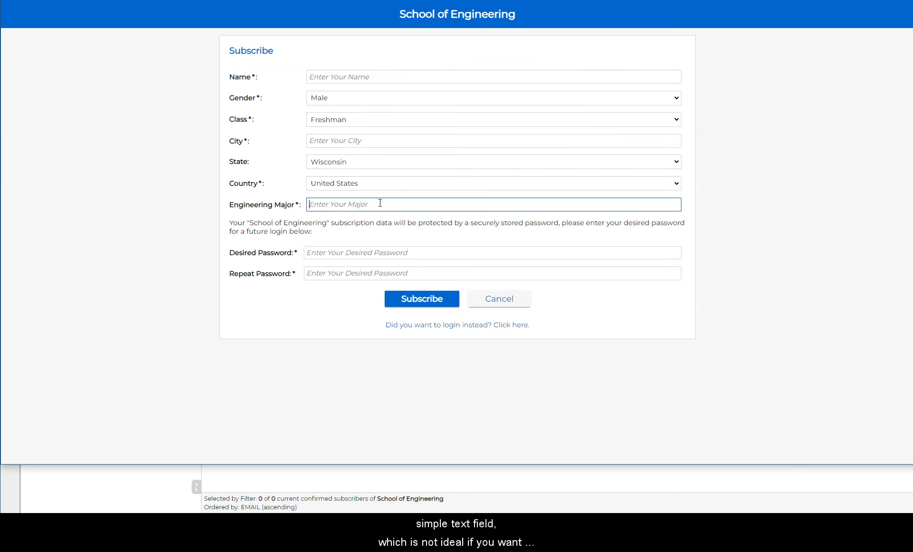
Try "Text" as the Engineering Major value and clear the field again
type("Text")
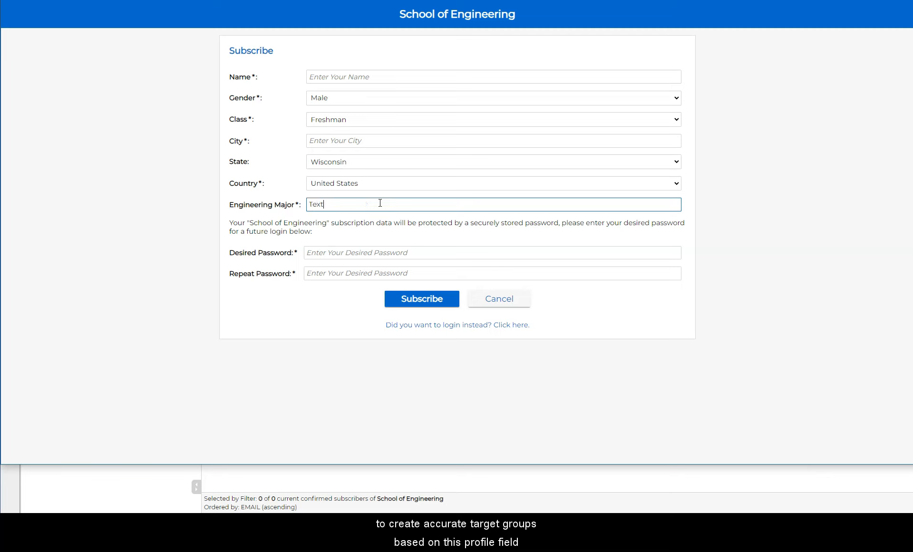
key("BackSpace")
key("BackSpace")
key("BackSpace")
key("BackSpace")
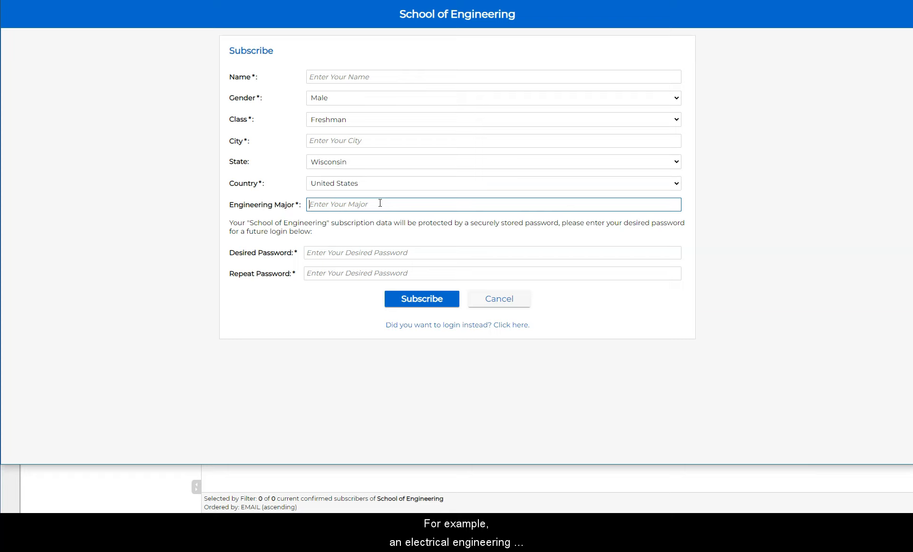
Enter the deliberately misspelled "Electrical Egnineering" as the Engineering Major in the subscription form
type("Electrical")
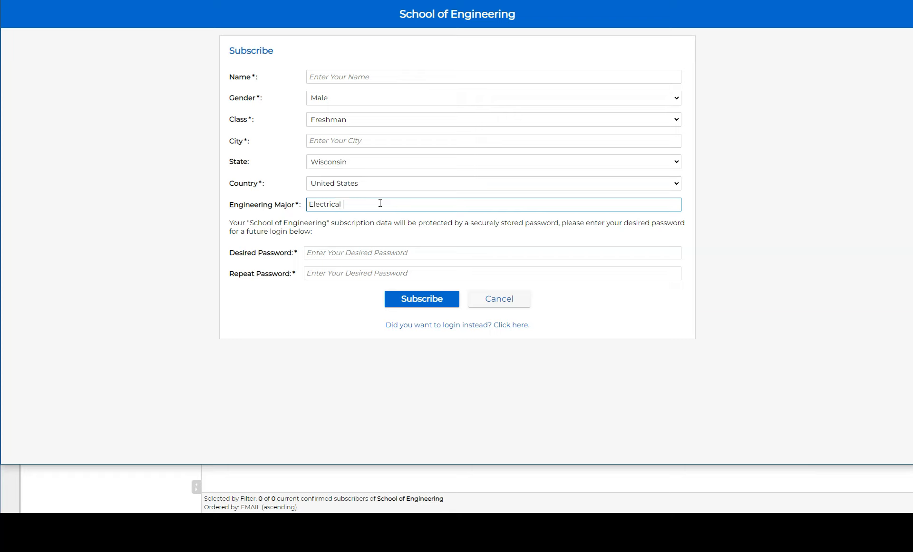
type(" Egnineering")
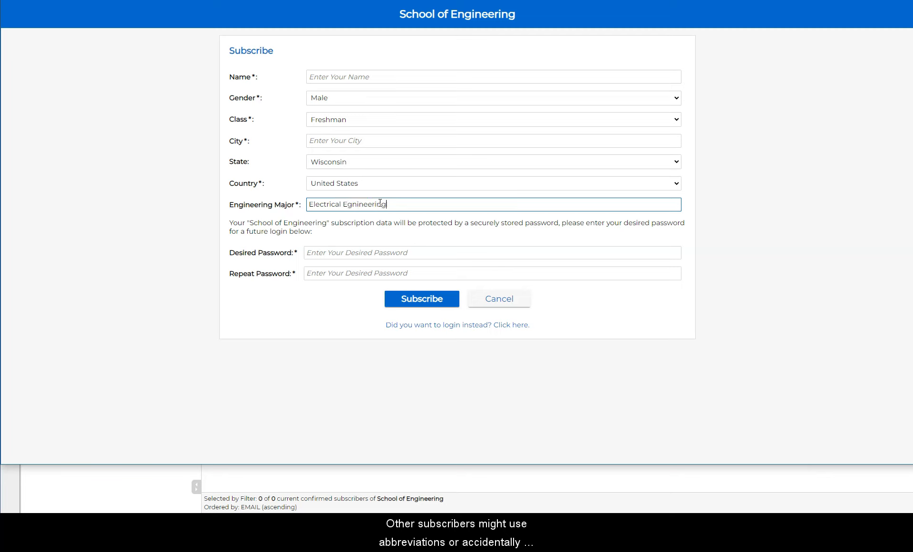
left_click(335, 416)
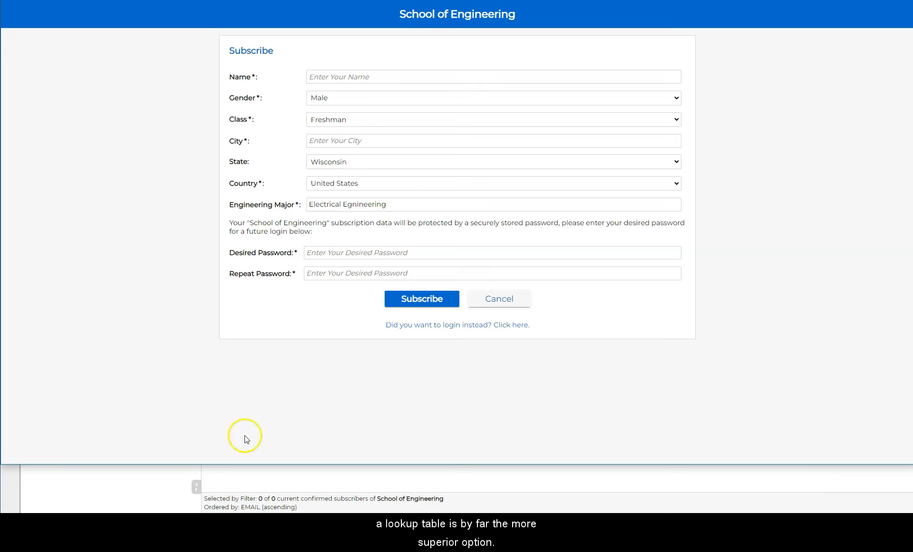
Switch to LISTSERV Maestro and start a new lookup table under the Lookup Tables root folder
left_click(245, 477)
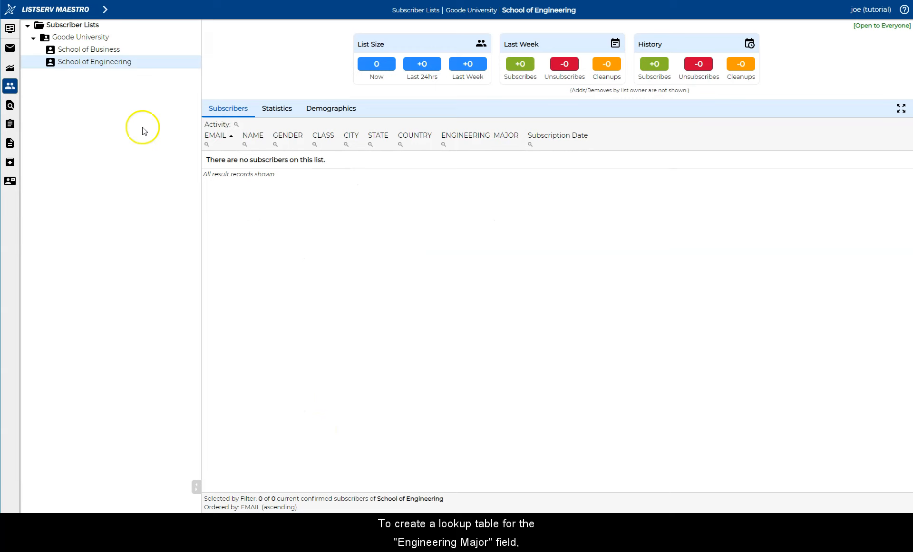
left_click(108, 10)
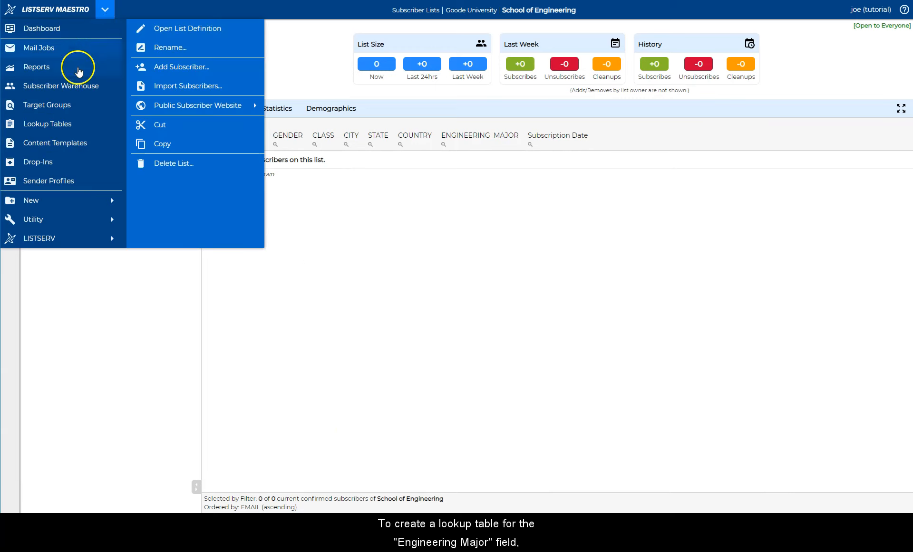
left_click(69, 125)
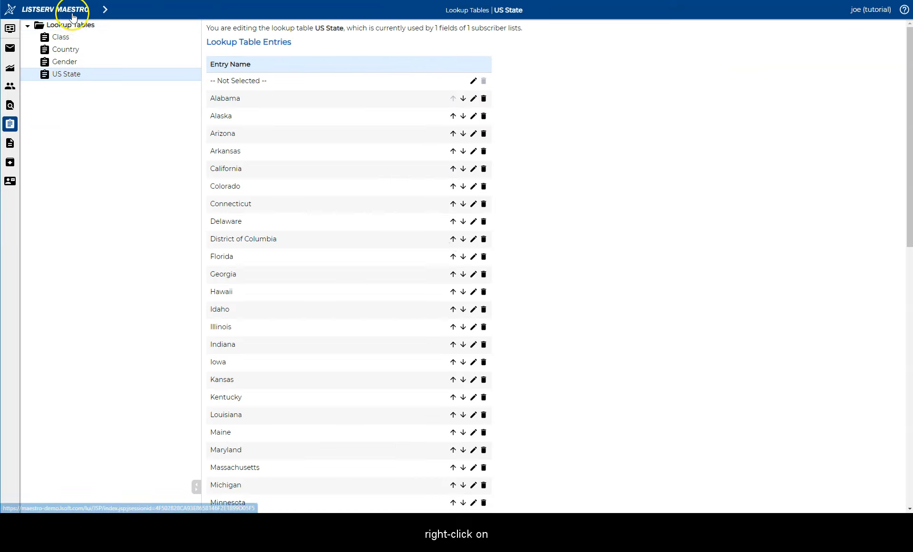
left_click(77, 28)
right_click(78, 28)
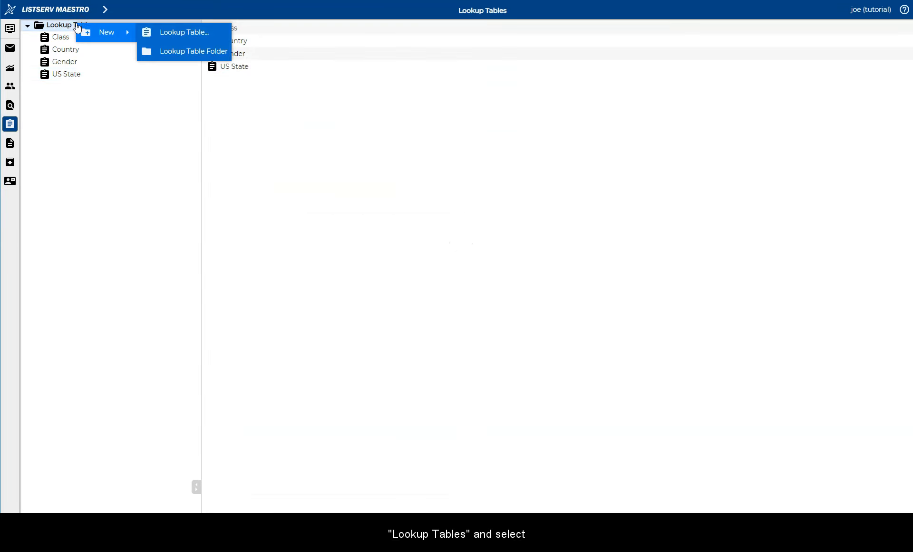
left_click(181, 32)
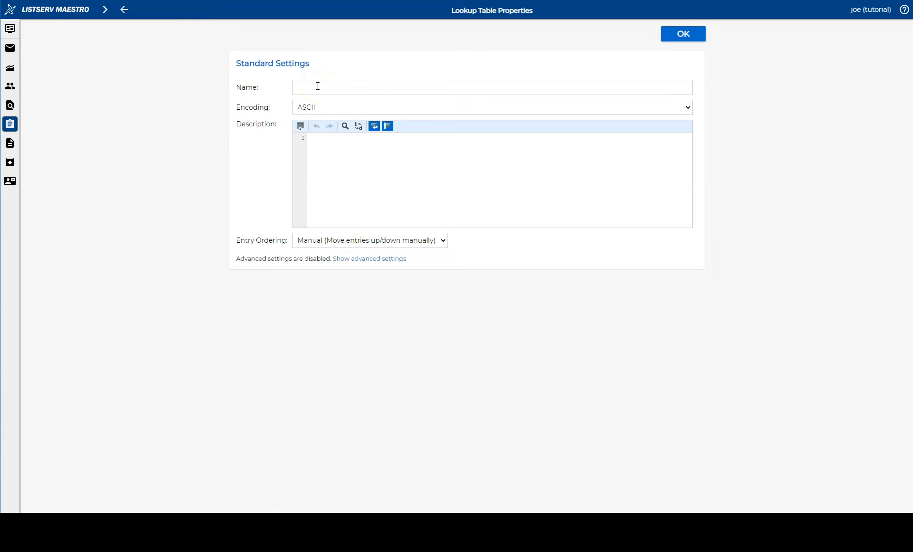
Name the new lookup table "Engineering Major", copy that text into its description and save it
left_click(318, 86)
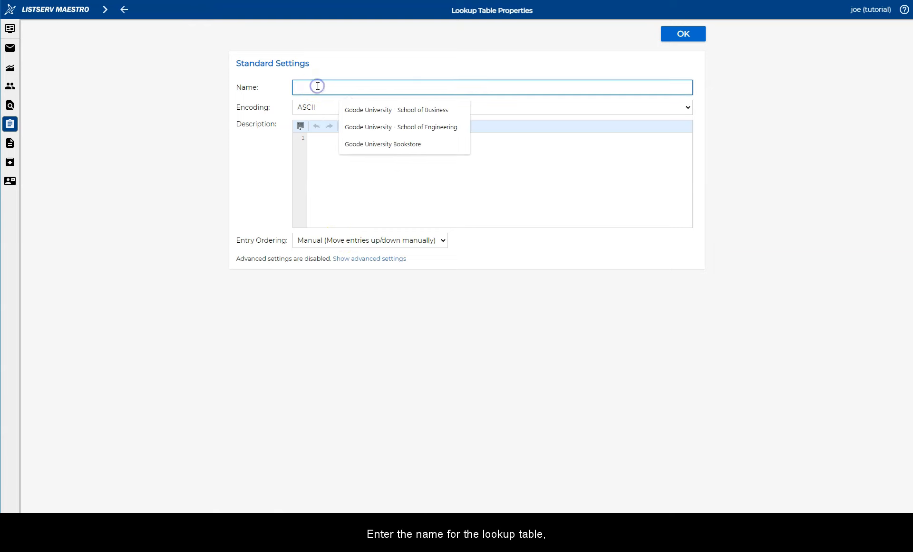
type("Enginee")
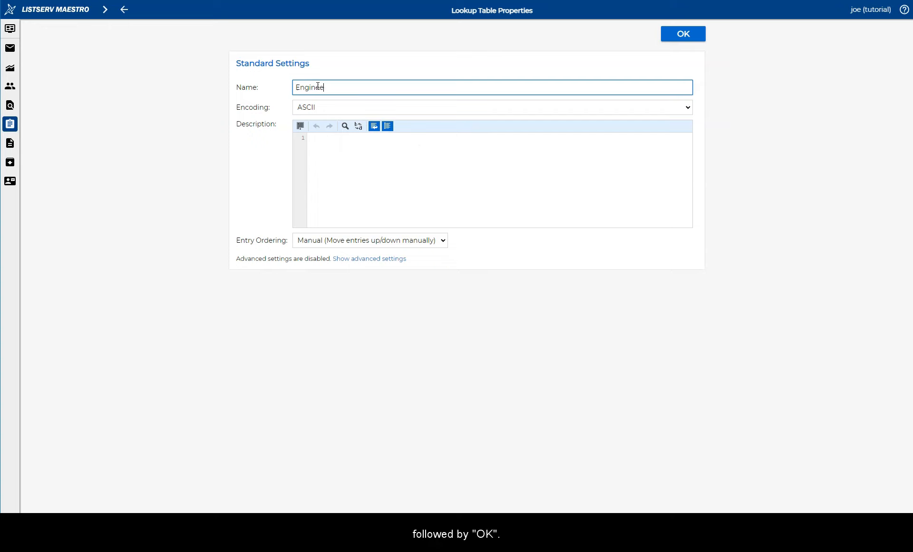
type("ring Major")
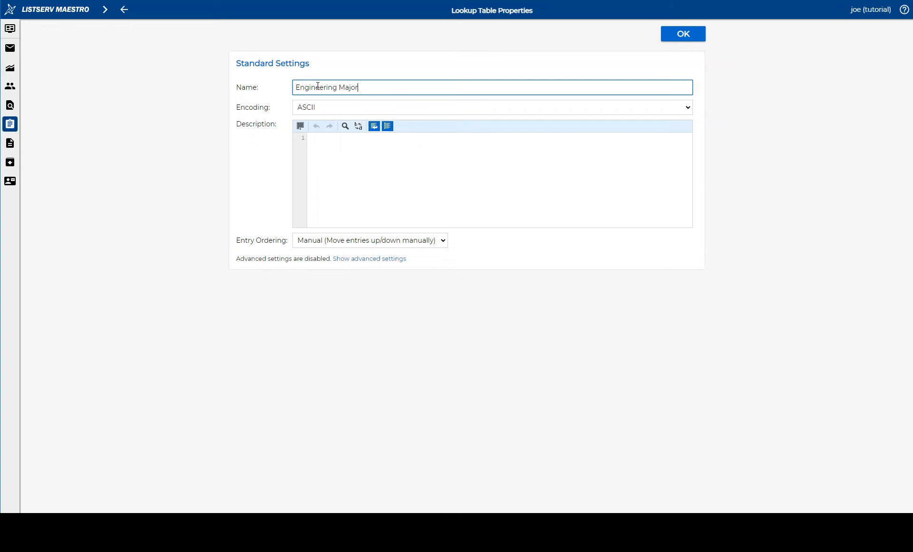
key("ctrl+a")
key("ctrl+c")
left_click(371, 162)
key("ctrl+v")
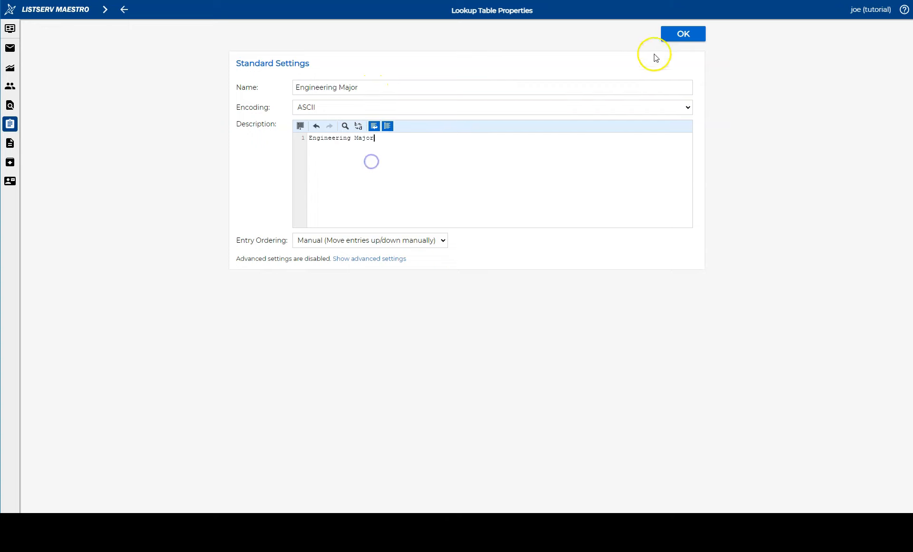
left_click(688, 37)
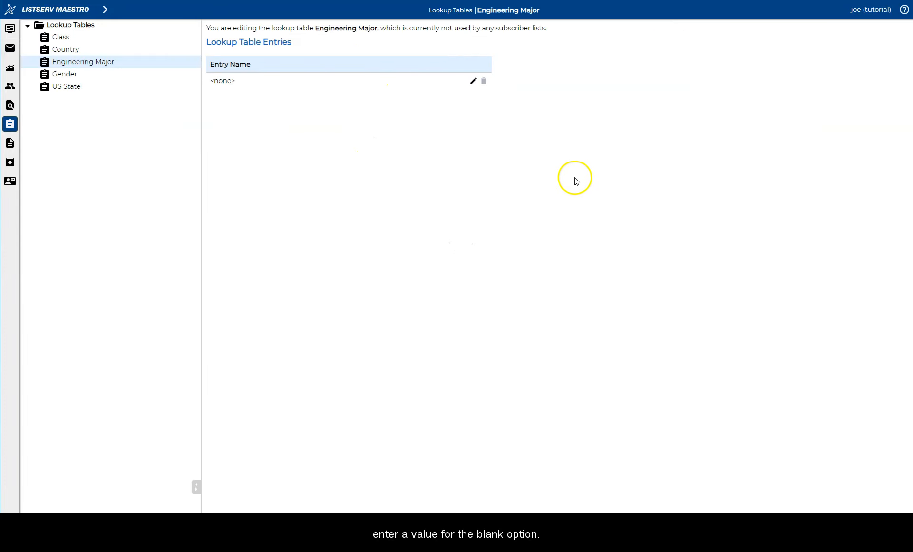
Rename the Engineering Major table's default entry to "-- Not Selected --" and save it
left_click(473, 83)
left_click(327, 119)
left_click_drag(325, 126, 160, 117)
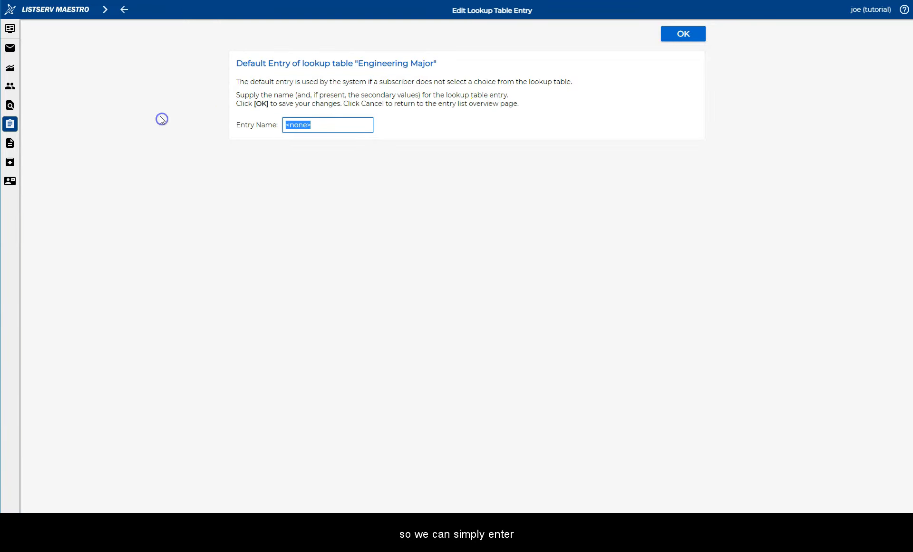
type("-- N")
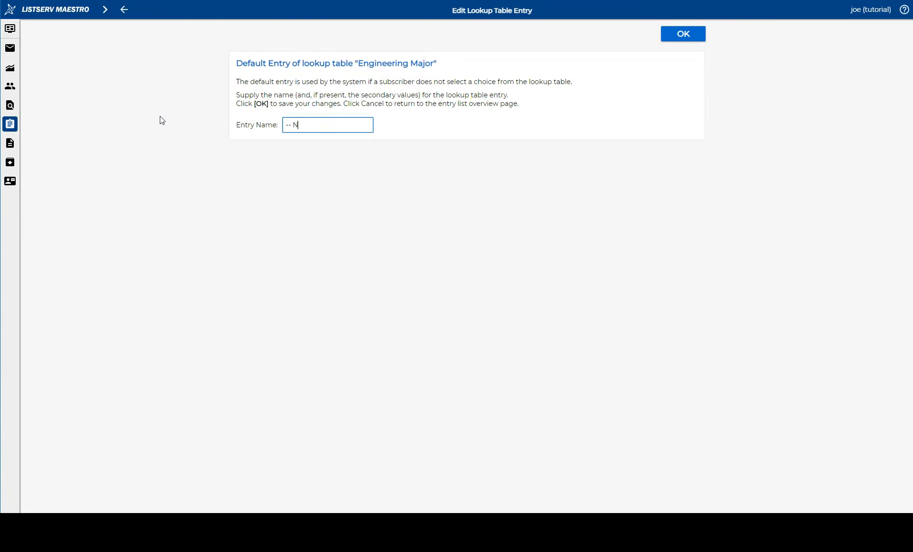
type("ot DSelected --")
left_click(682, 34)
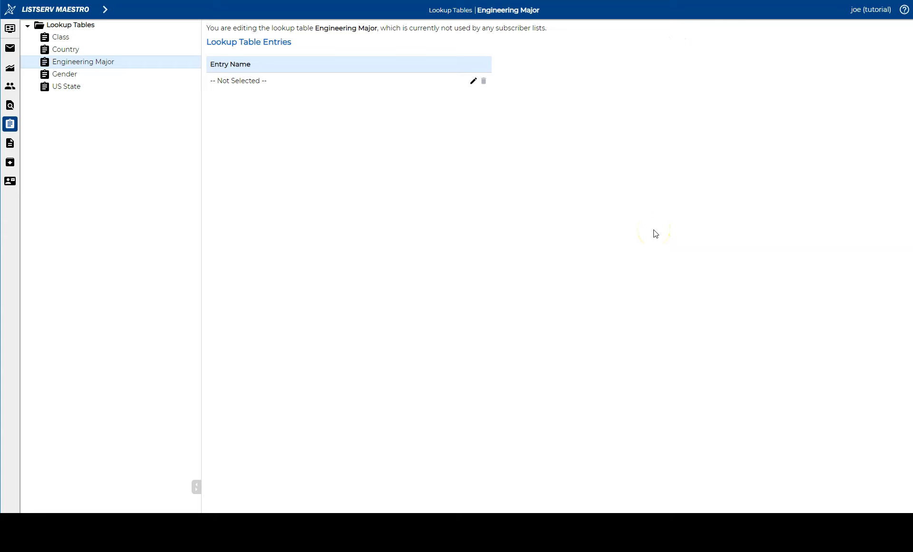
Add a new entry named "Aerospace Engineering" to the Engineering Major lookup table and save it
right_click(104, 63)
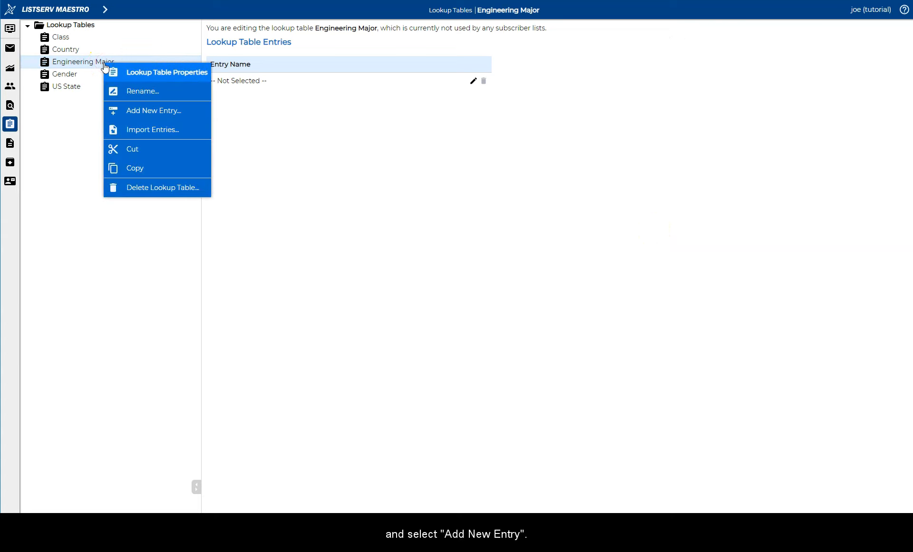
left_click(151, 111)
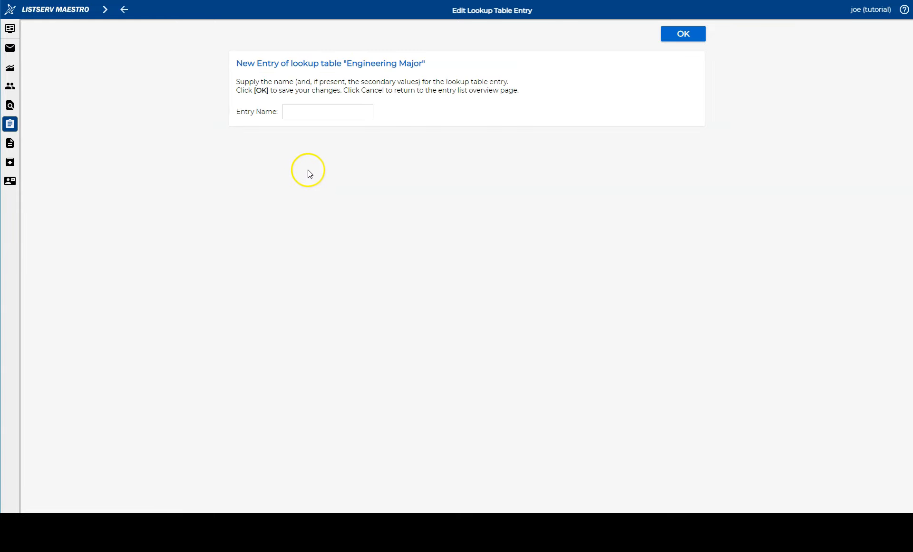
left_click(302, 114)
type("Aer")
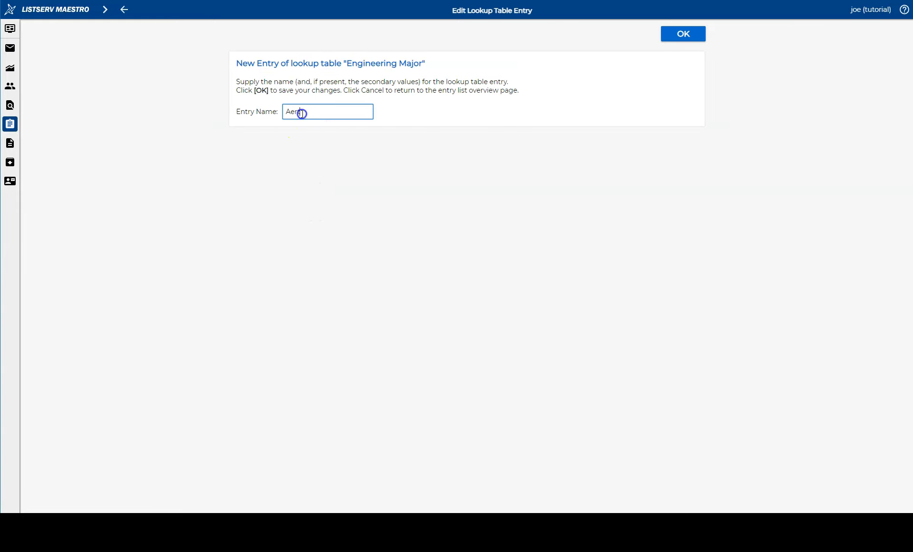
type("osp")
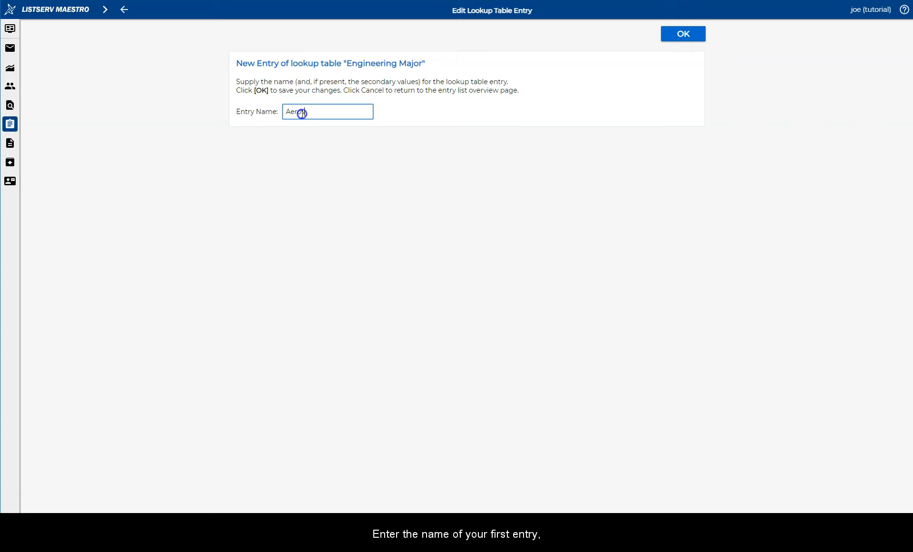
type("ace Engineering")
left_click(688, 35)
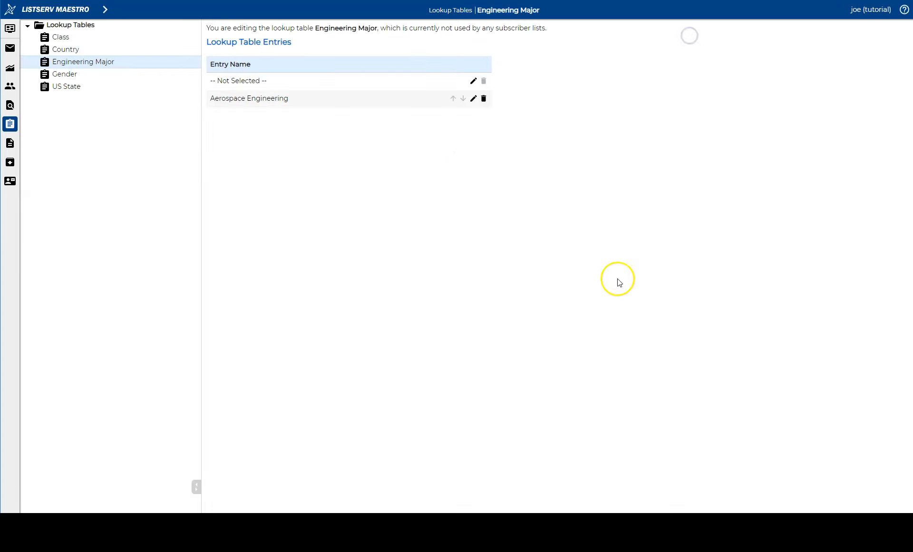
Import the remaining entries into the Engineering Major lookup table from the text file engineeringmajors.txt
right_click(98, 62)
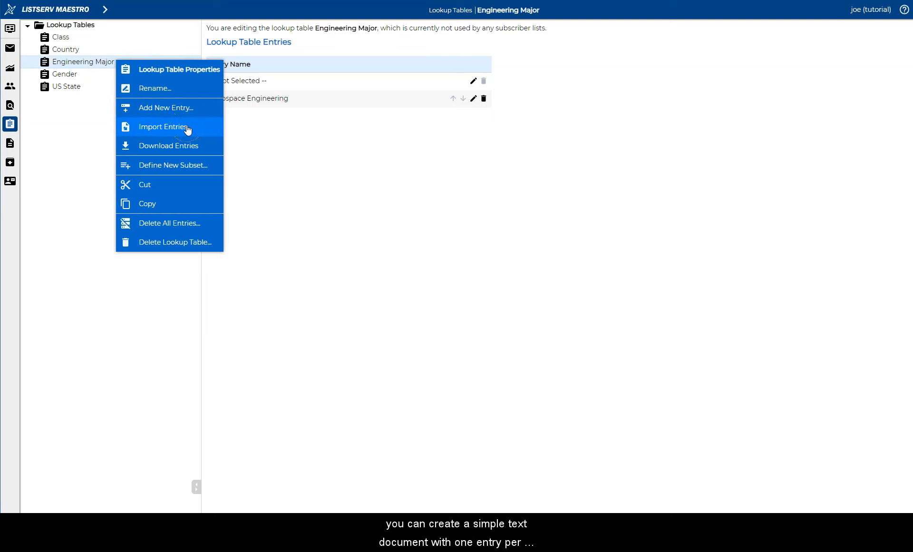
left_click(218, 128)
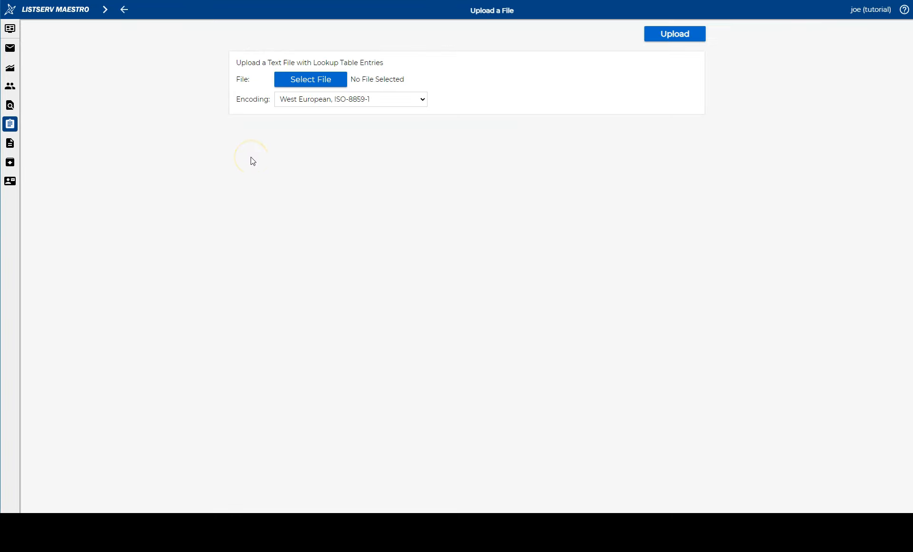
left_click(300, 80)
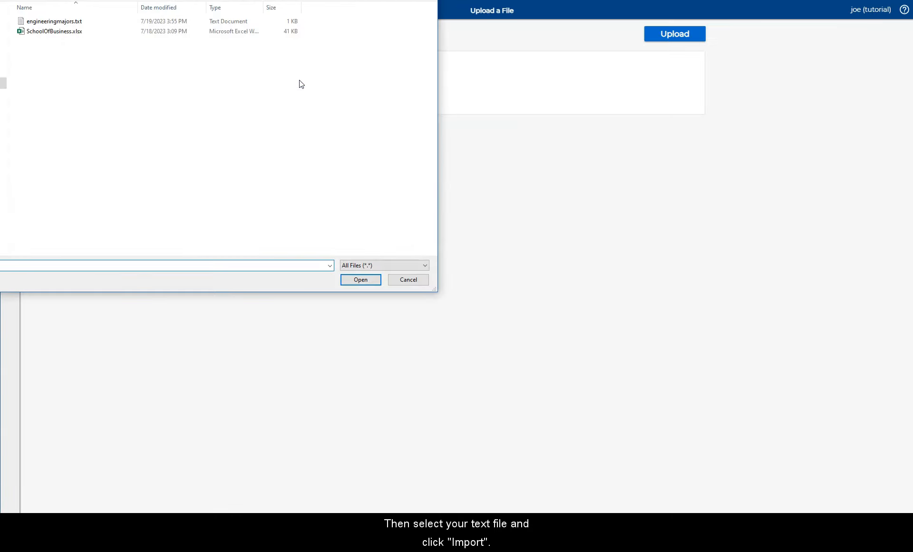
left_click(49, 21)
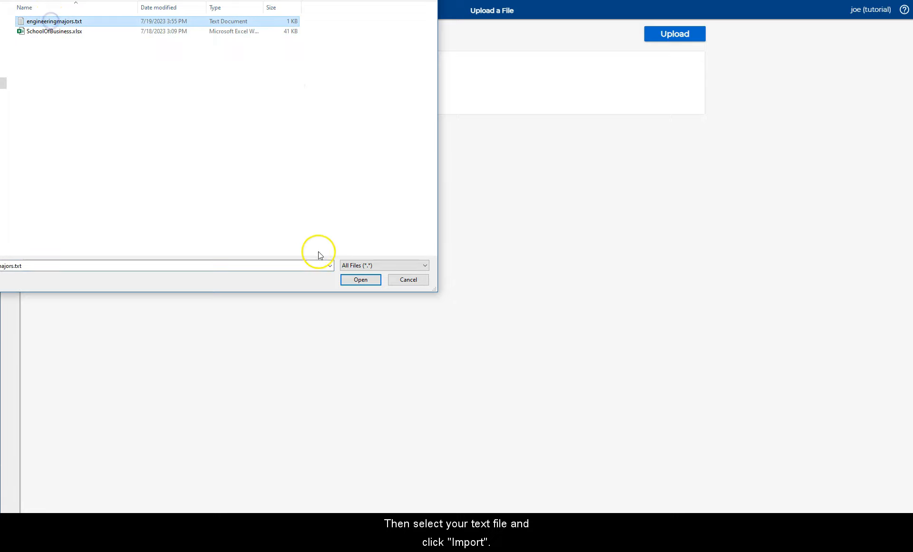
left_click(352, 279)
left_click(681, 40)
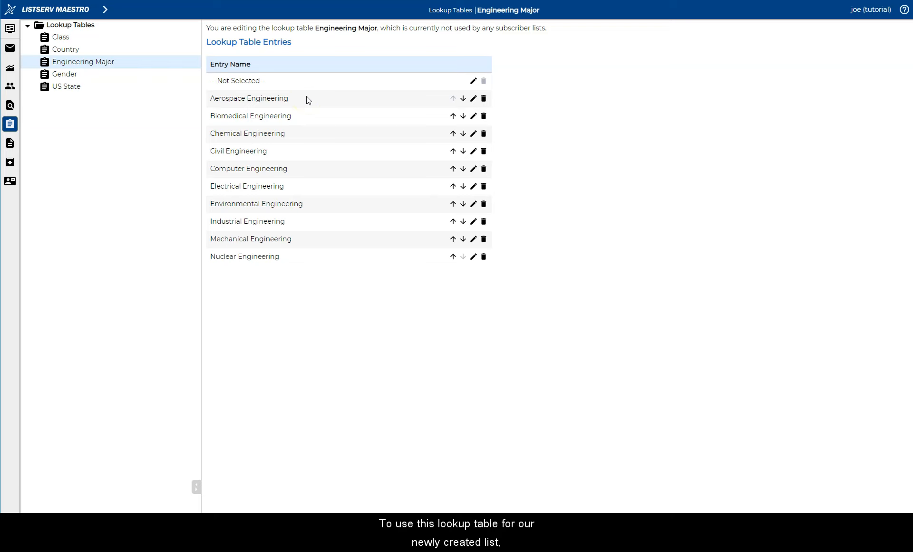
Go to the subscriber lists and open the list definition of School of Engineering
left_click(106, 10)
left_click(74, 88)
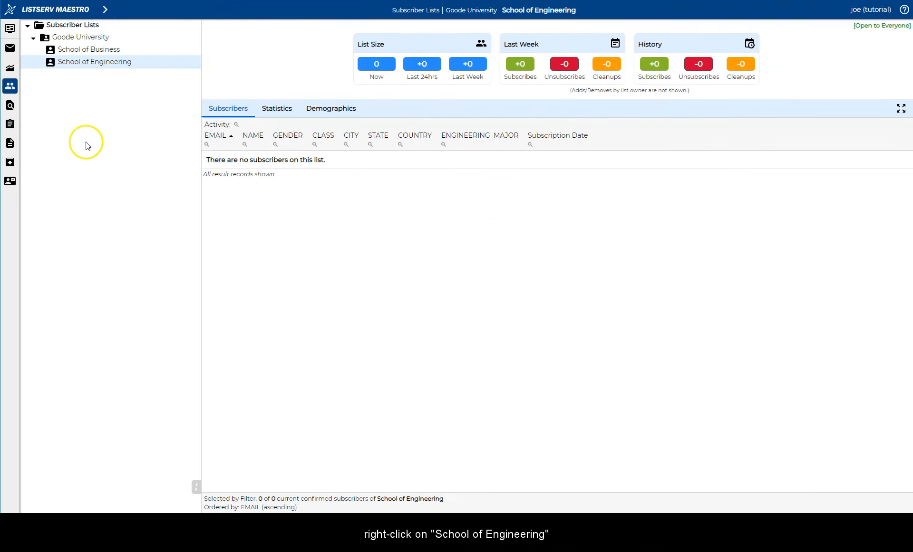
right_click(93, 63)
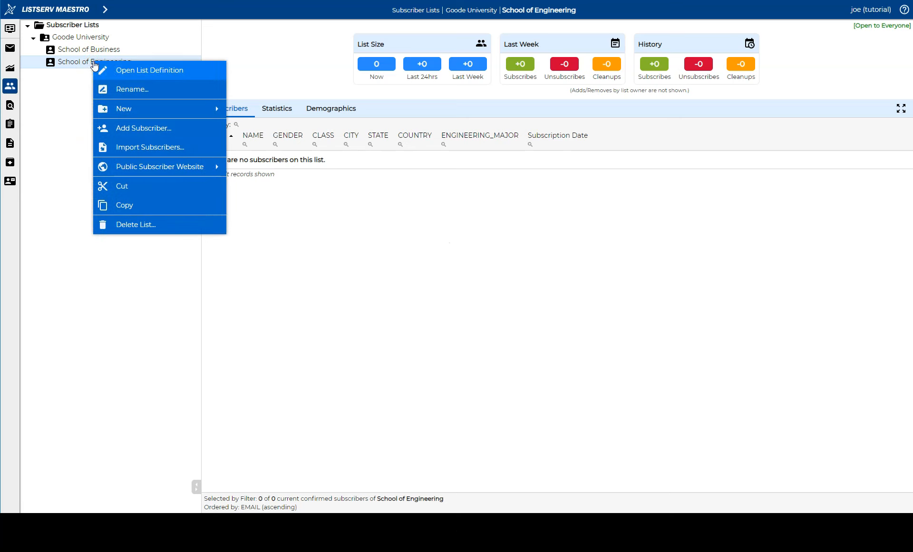
left_click(146, 74)
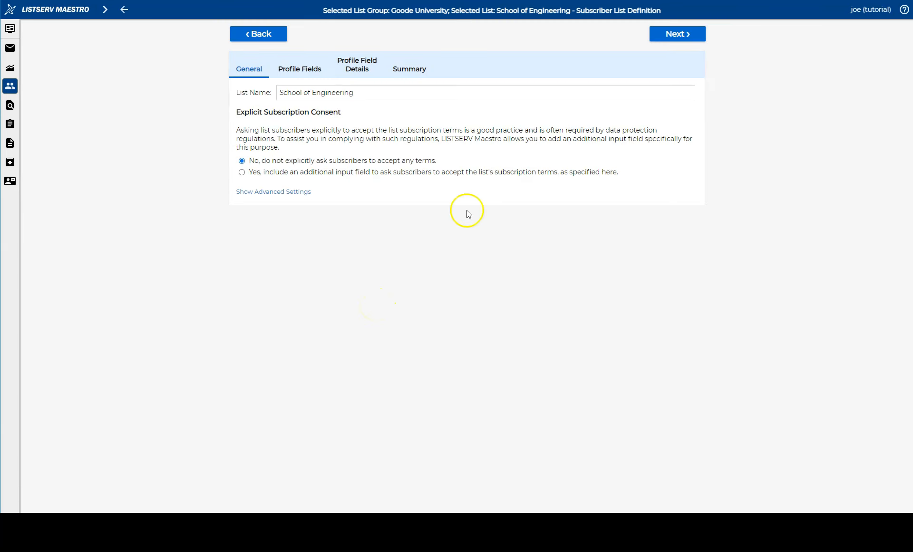
Change the data type of the list-specific profile field ENGINEERING_MAJOR to Single Select
left_click(671, 36)
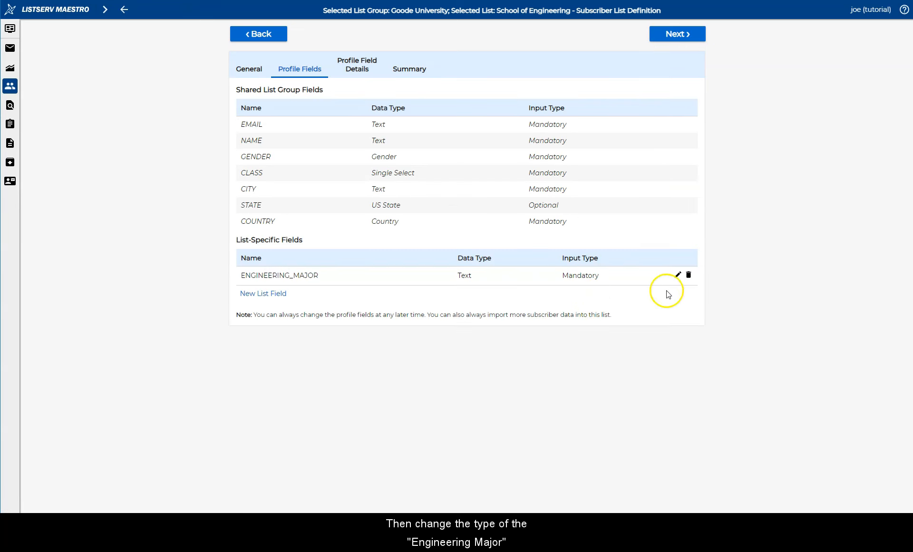
left_click(677, 274)
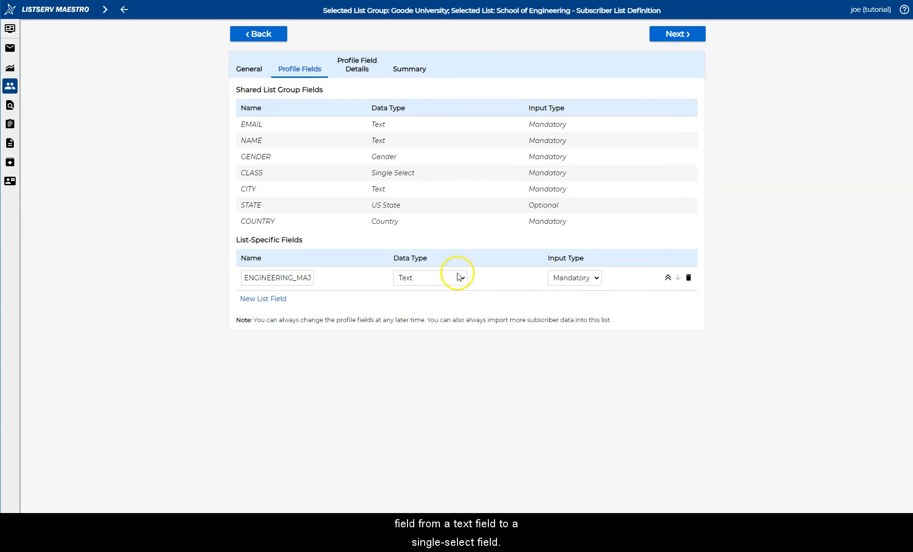
left_click(452, 275)
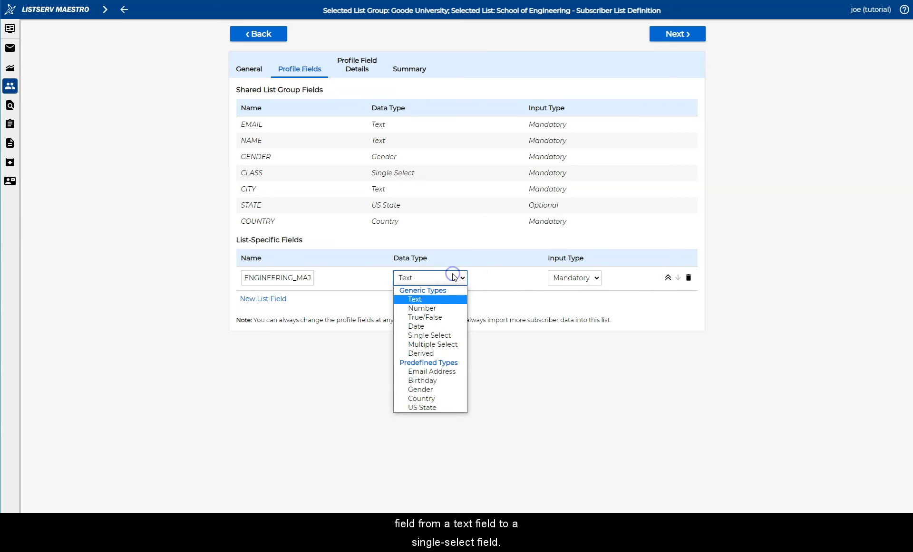
left_click(430, 336)
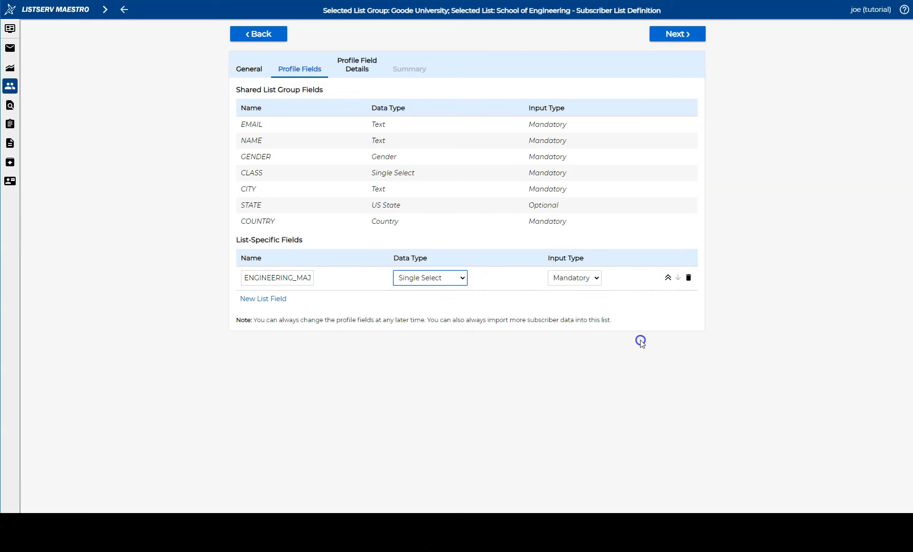
In the profile field details, set the ENGINEERING_MAJOR input control to Drop-Down Menu (Single Select) and accept it
left_click(697, 36)
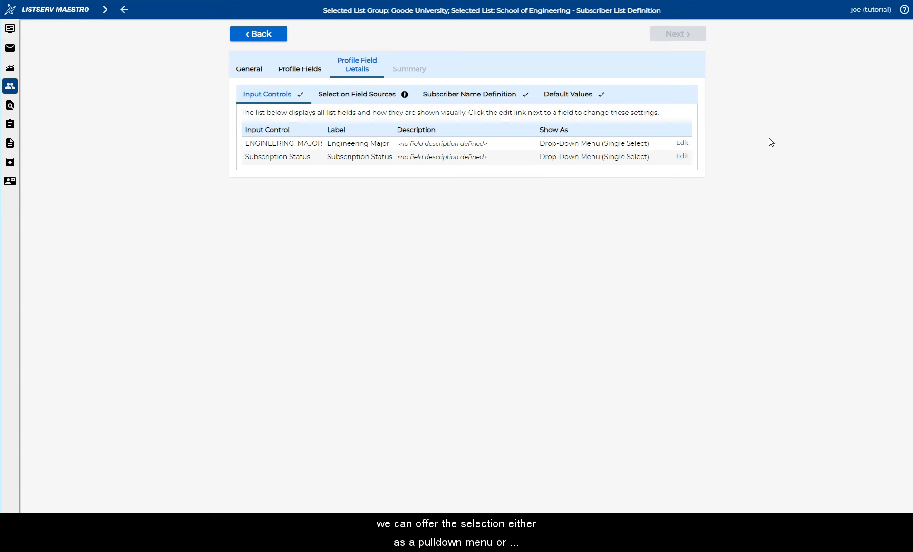
left_click(681, 143)
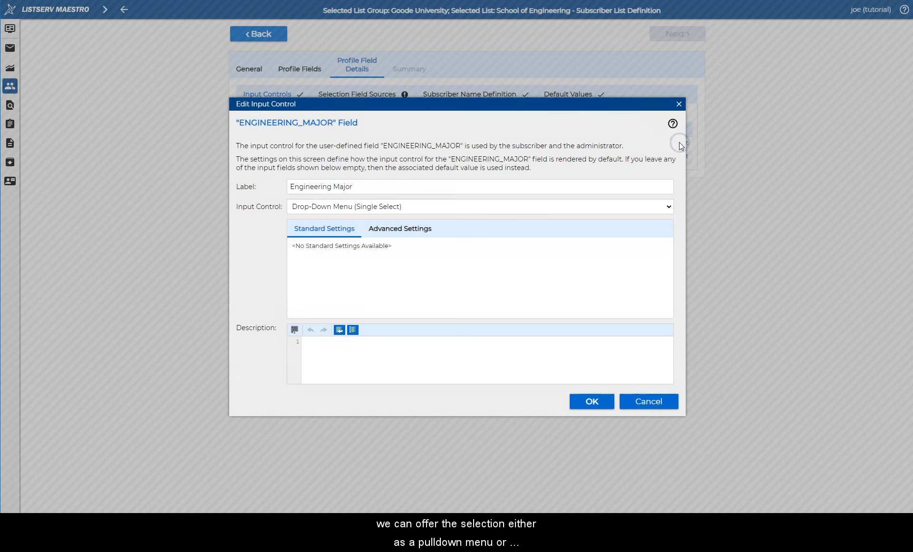
left_click(388, 207)
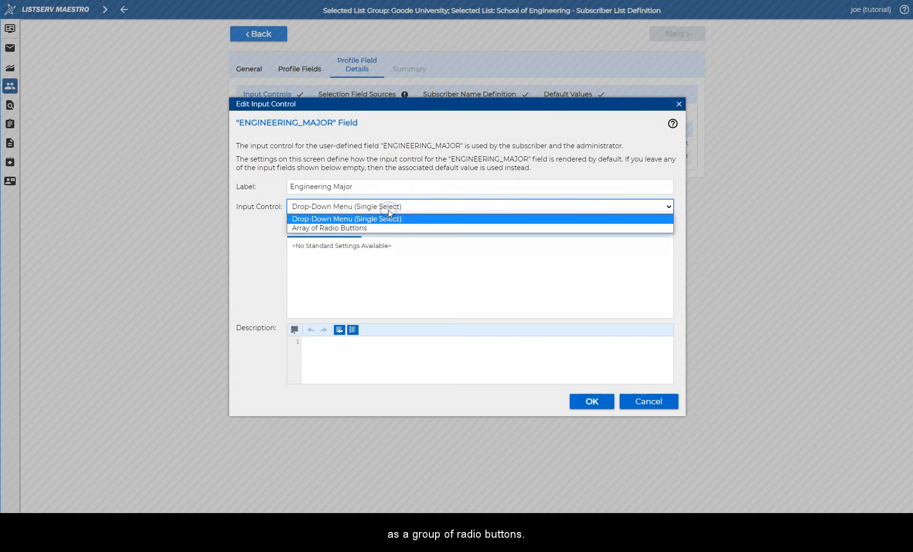
left_click(385, 220)
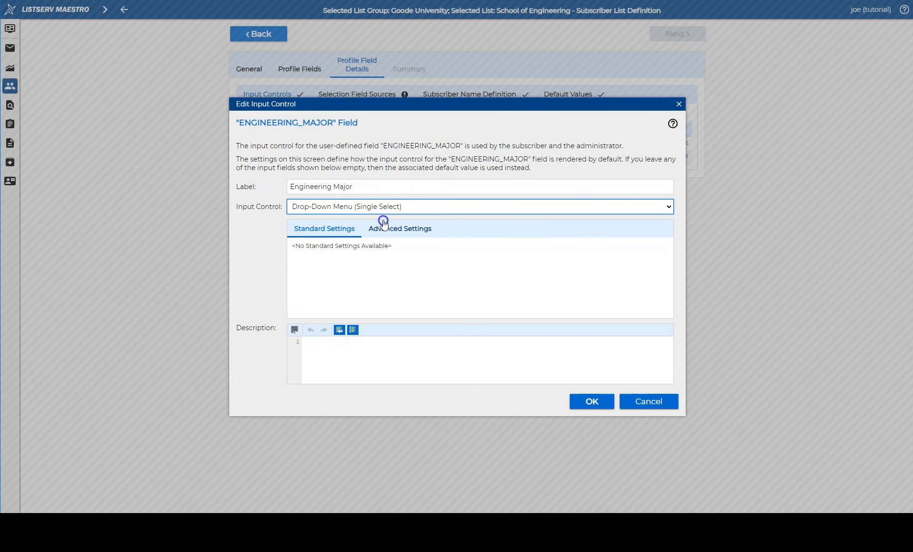
left_click(588, 401)
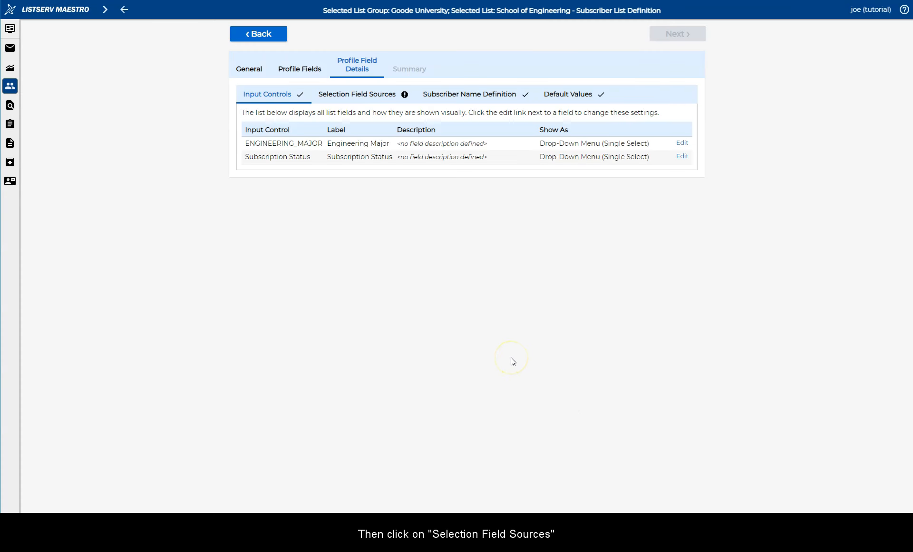
Assign the Engineering Major lookup table as the selection source of the ENGINEERING_MAJOR field and finish the list definition
left_click(360, 96)
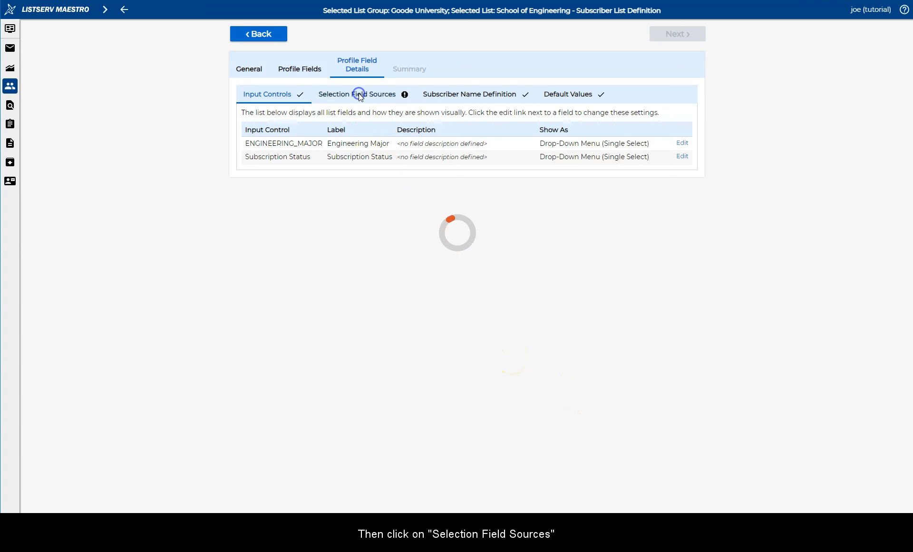
left_click(368, 149)
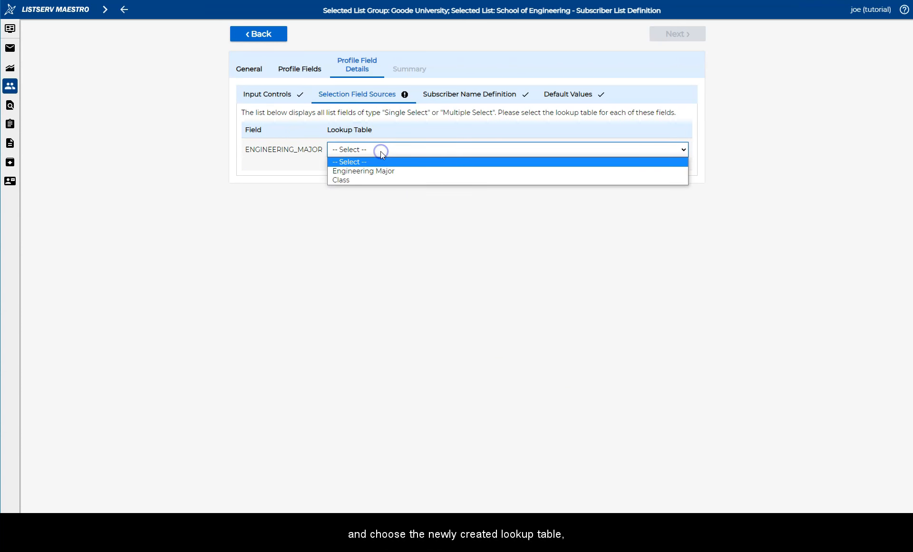
left_click(388, 172)
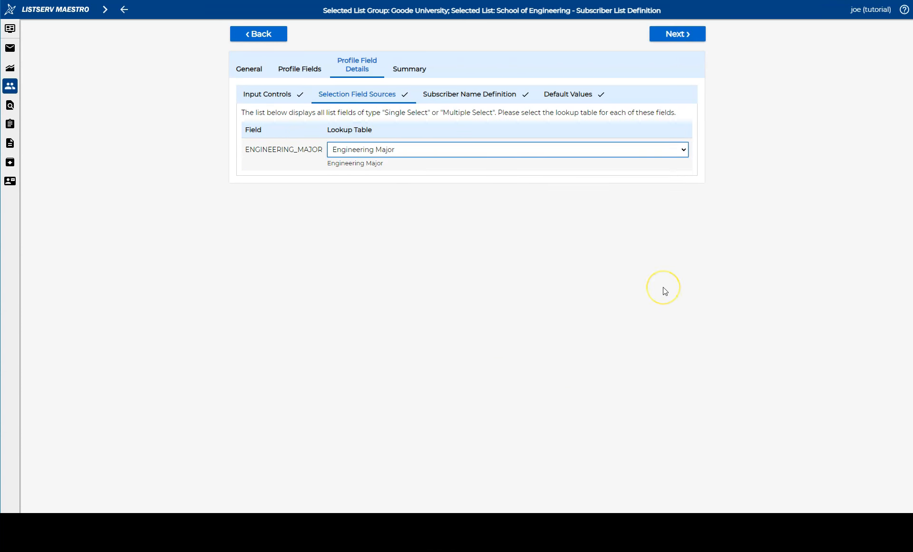
left_click(686, 36)
left_click(686, 37)
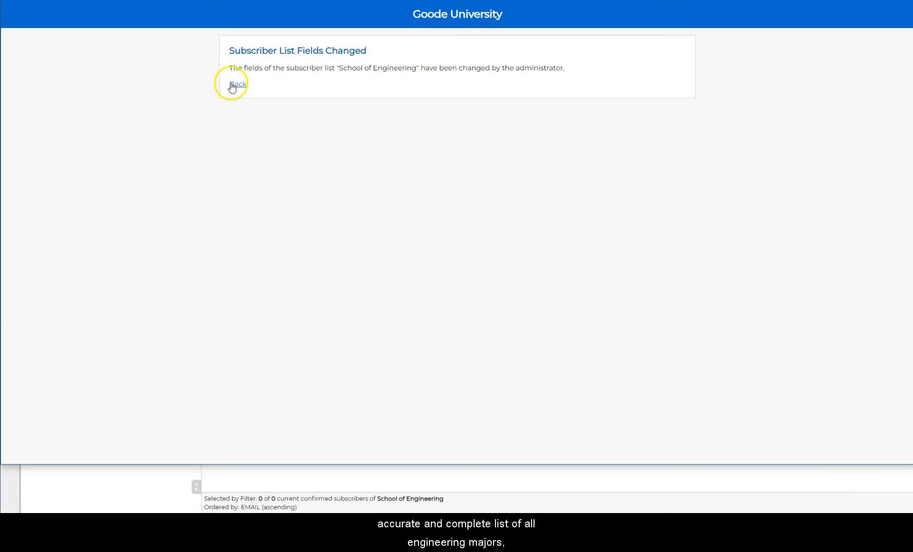
Restart the School of Engineering subscription on the public subscriber website and select "Electrical Engineering" as the Engineering Major
left_click(233, 85)
left_click(438, 116)
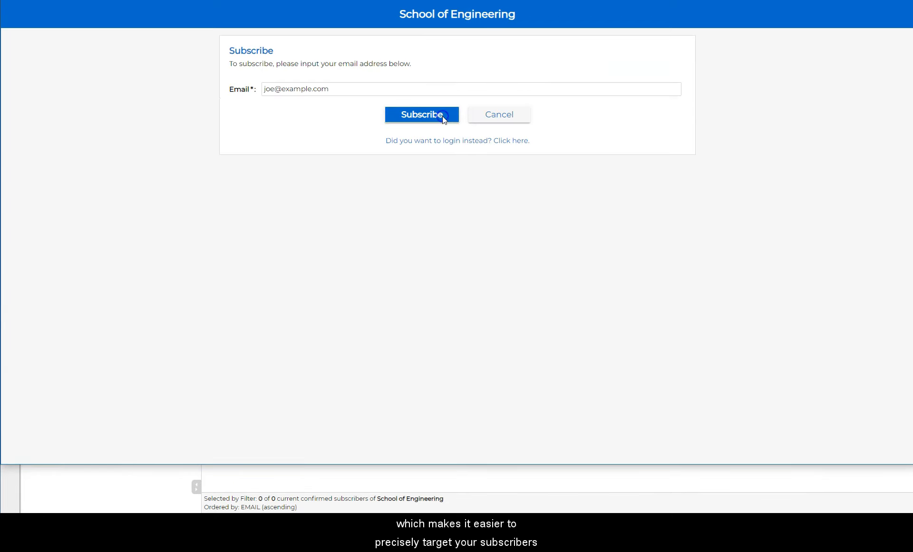
left_click(422, 205)
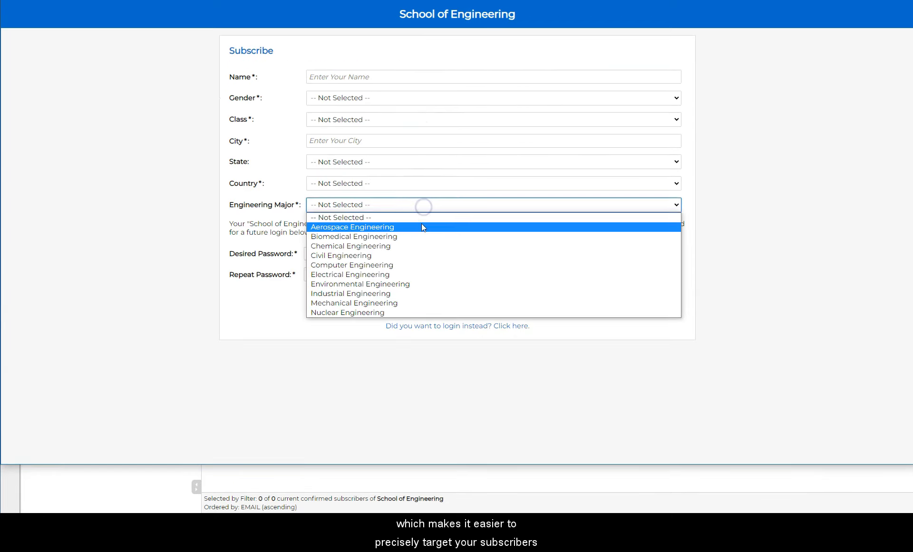
left_click(421, 274)
left_click(781, 294)
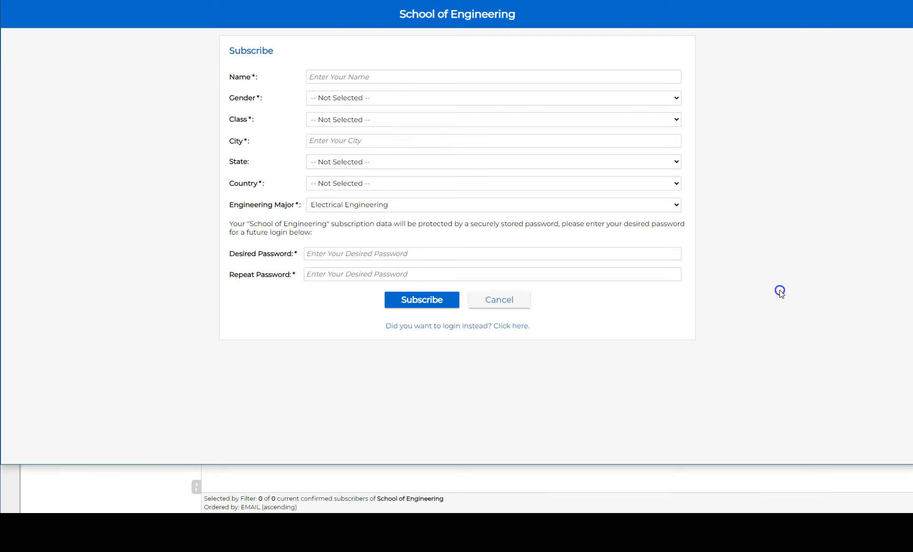